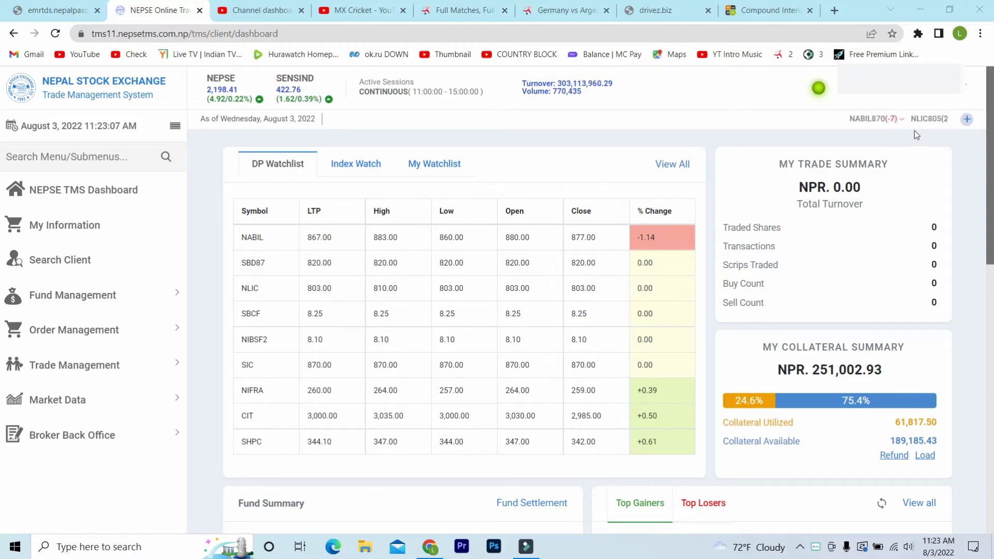
{"action": "left_click_drag", "start_coordinate": [990, 111], "coordinate": [992, 144]}
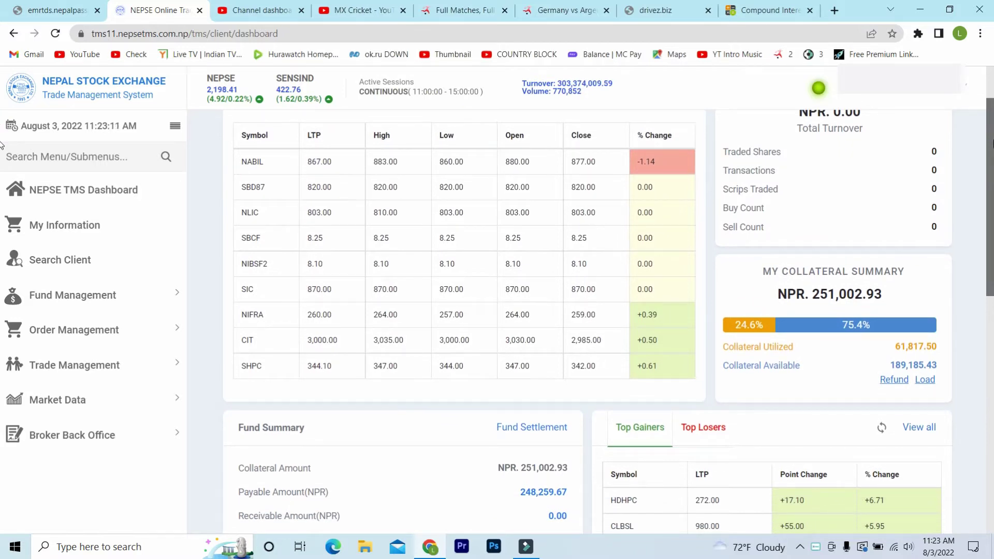
{"action": "scroll", "coordinate": [1, 145], "scroll_direction": "up", "scroll_amount": 1}
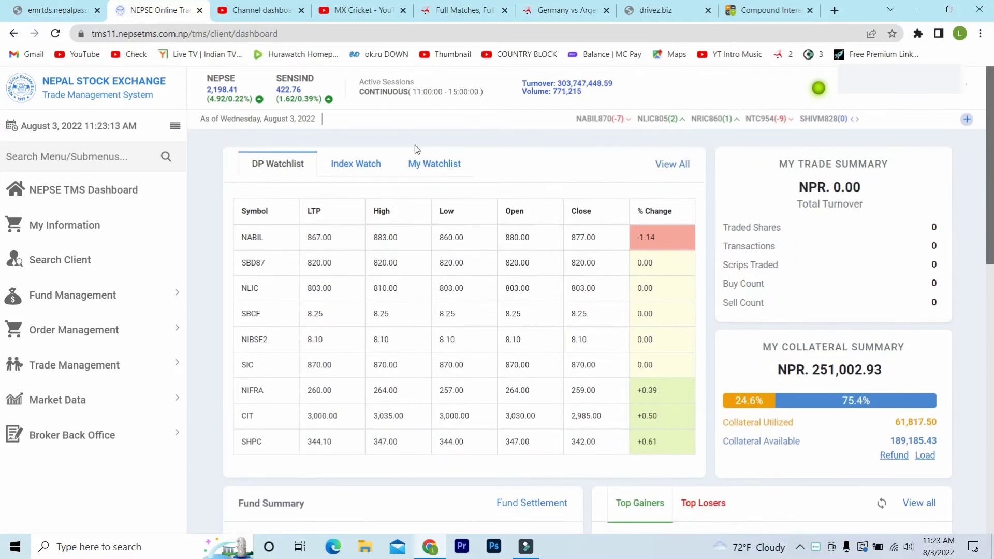
- Open Net Settlement Information and select the payment-due buy of NPR 248,259.67
{"action": "left_click", "coordinate": [101, 295]}
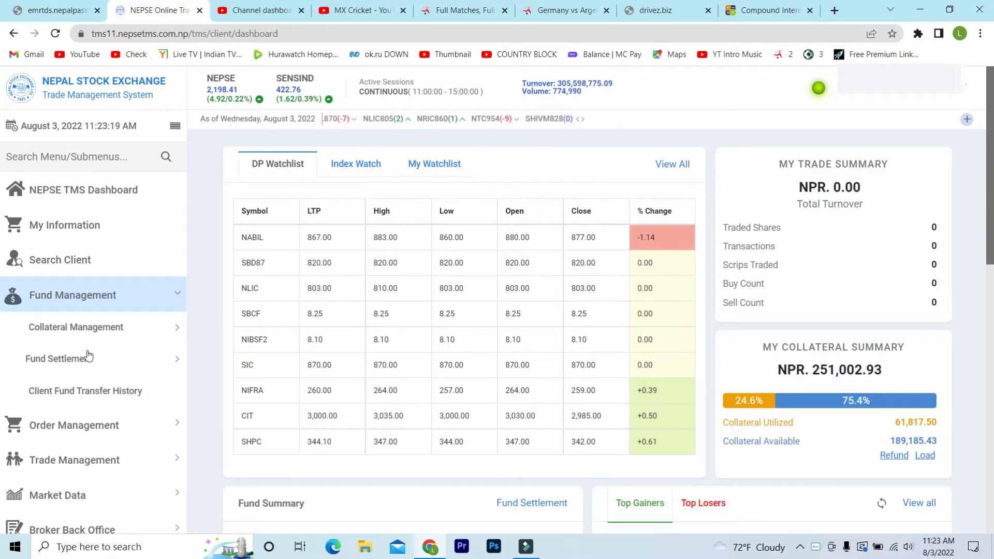
{"action": "left_click", "coordinate": [66, 360]}
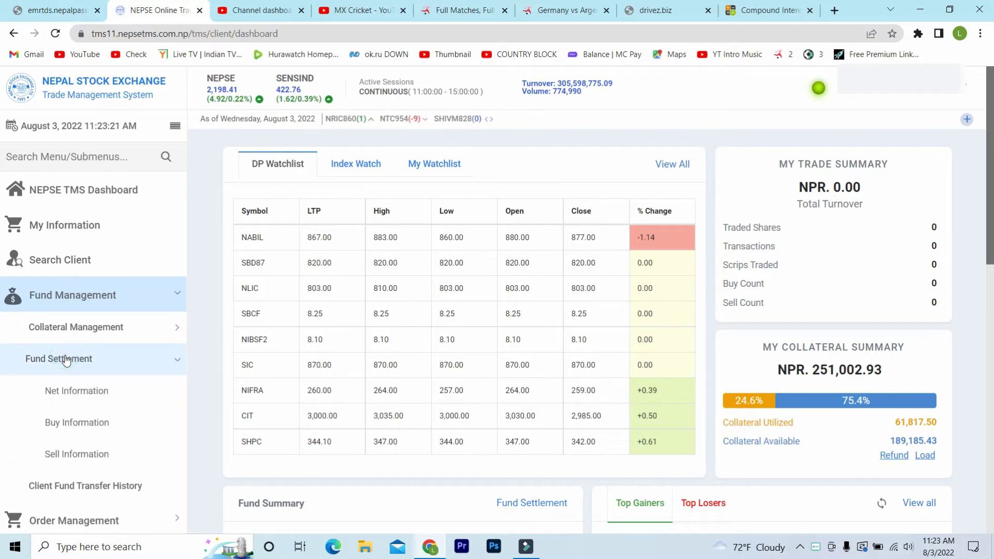
{"action": "left_click", "coordinate": [67, 395]}
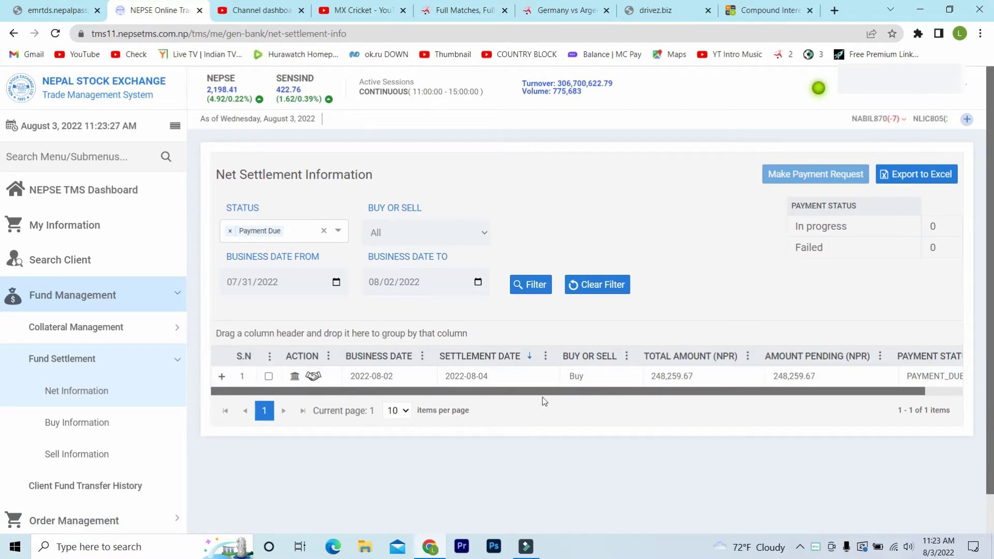
{"action": "mouse_move", "coordinate": [543, 394]}
{"action": "left_mouse_down"}
{"action": "mouse_move", "coordinate": [615, 388]}
{"action": "mouse_move", "coordinate": [521, 386]}
{"action": "left_mouse_up"}
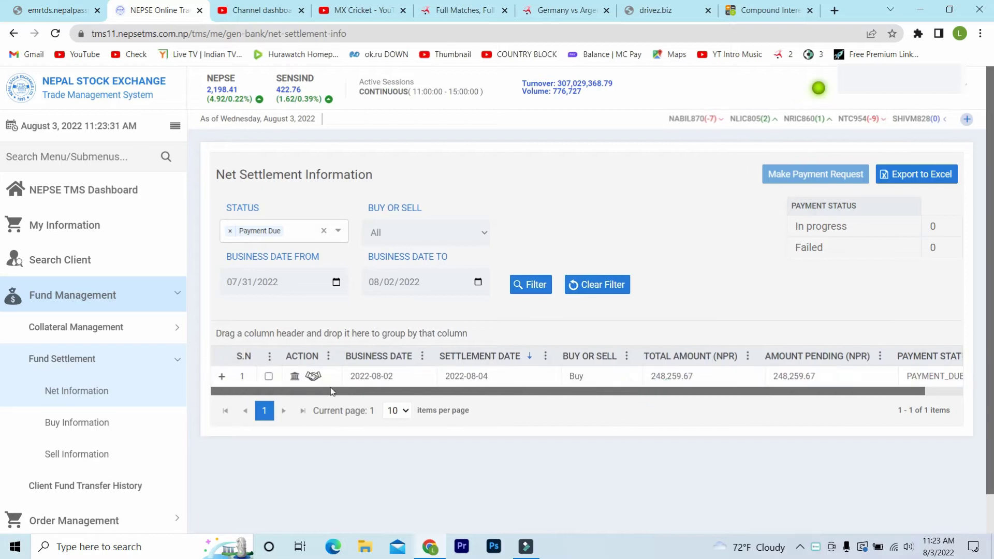
{"action": "left_click", "coordinate": [268, 377]}
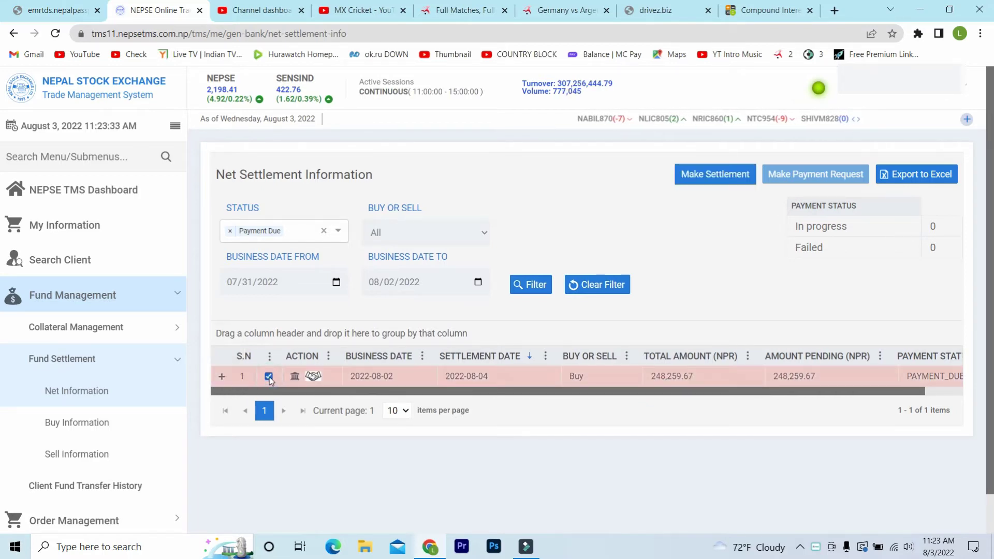
- Start settling the selected buy and choose Collateral Payment
{"action": "left_click", "coordinate": [711, 179]}
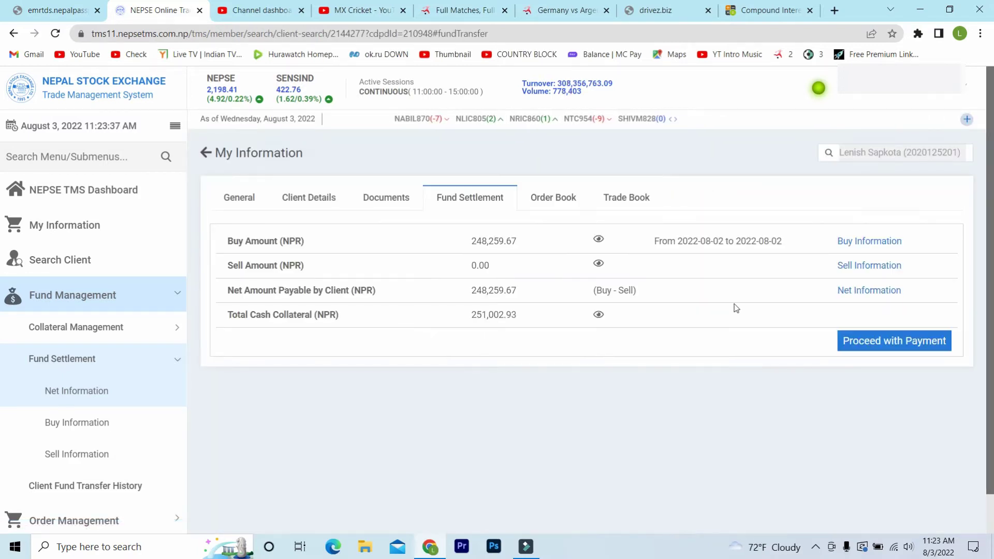
{"action": "left_click", "coordinate": [900, 341]}
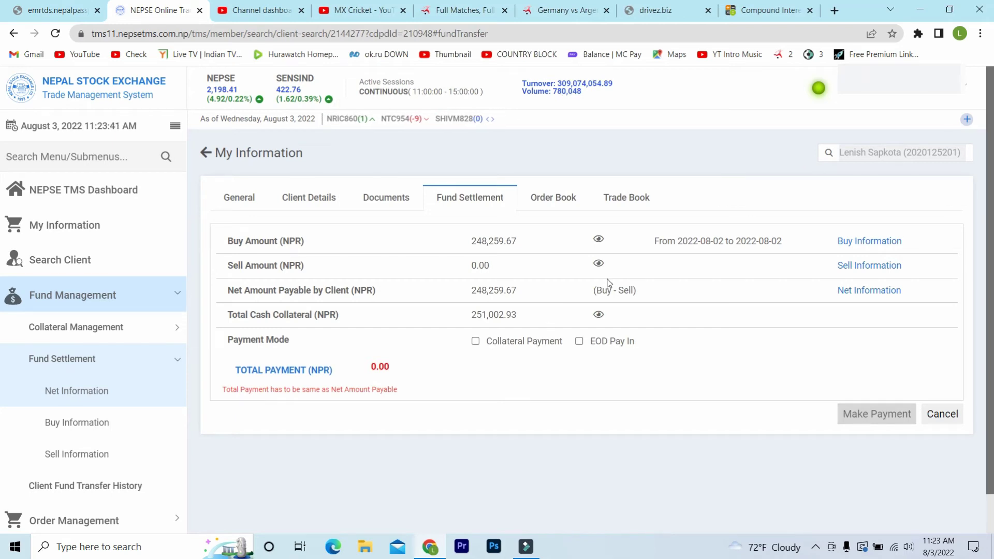
{"action": "left_click", "coordinate": [474, 342]}
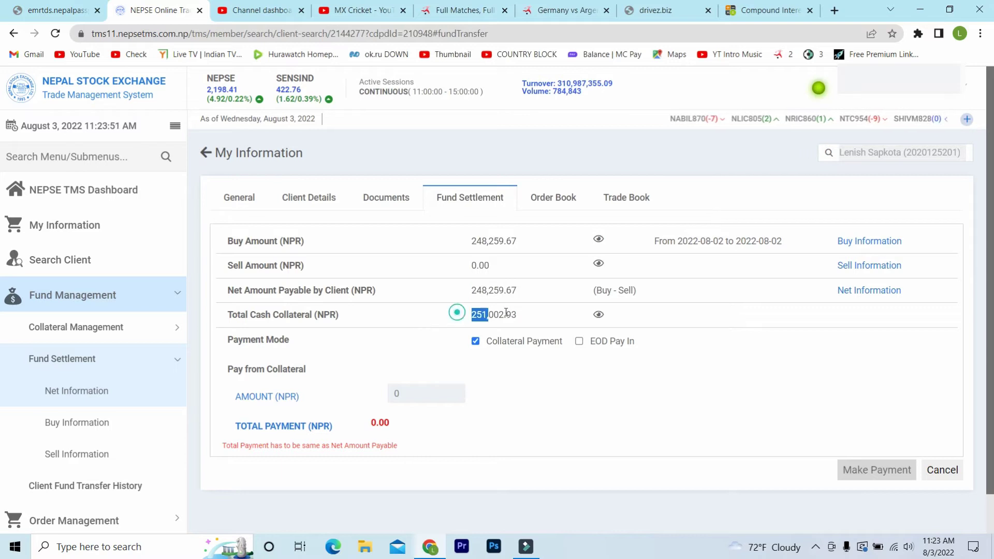
- Copy the net payable 248,259.67 into the collateral Amount (NPR) field
{"action": "mouse_move", "coordinate": [455, 314]}
{"action": "left_mouse_down"}
{"action": "mouse_move", "coordinate": [536, 318]}
{"action": "mouse_move", "coordinate": [470, 290]}
{"action": "left_mouse_up"}
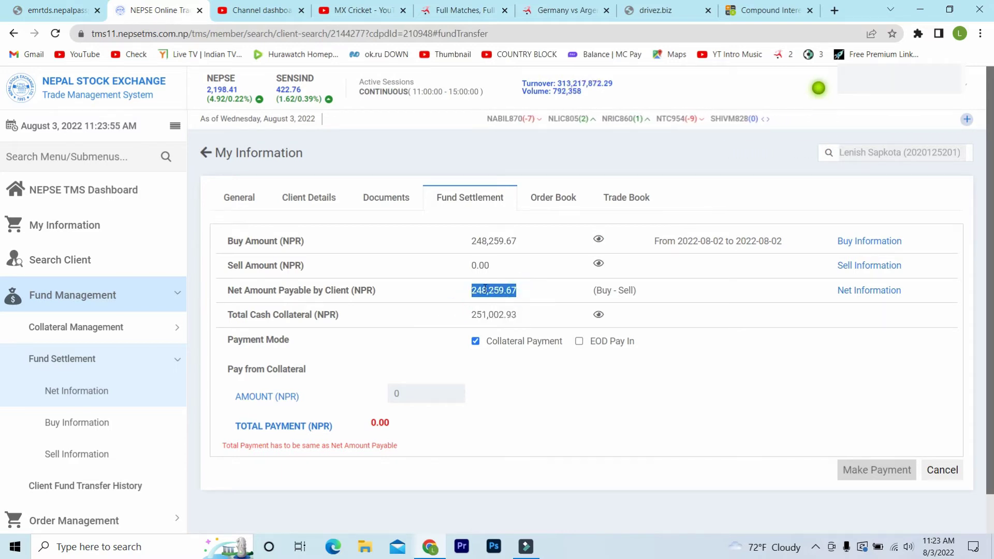
{"action": "right_click", "coordinate": [483, 288]}
{"action": "left_click", "coordinate": [508, 300]}
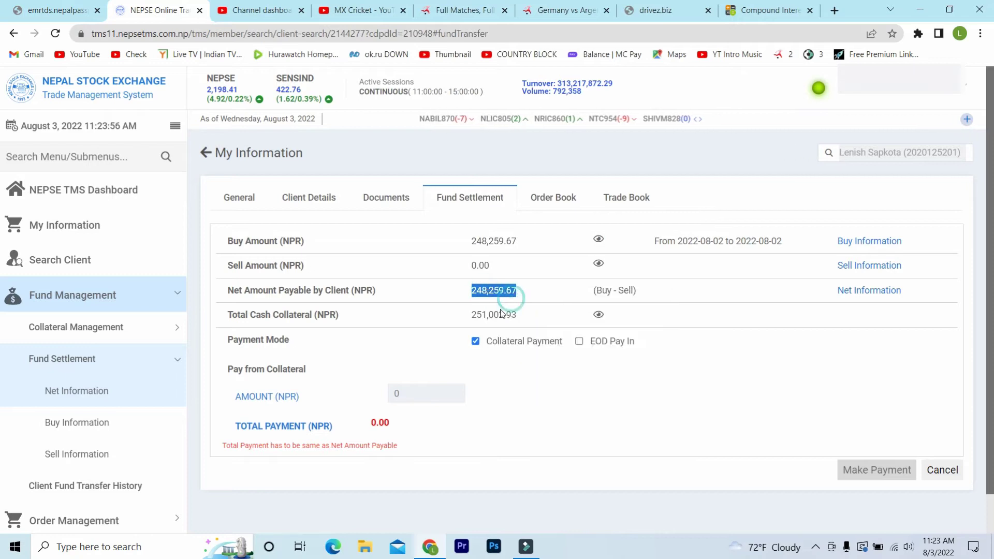
{"action": "left_click", "coordinate": [422, 393]}
{"action": "key", "text": "ctrl+v"}
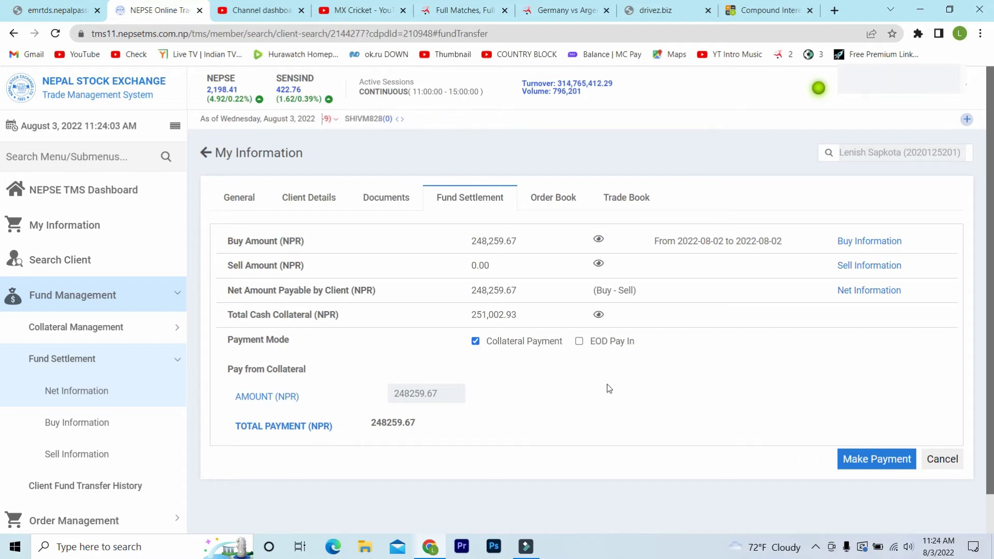
- Make and confirm the collateral payment, clearing the net payable to 0.00
{"action": "left_click", "coordinate": [885, 458]}
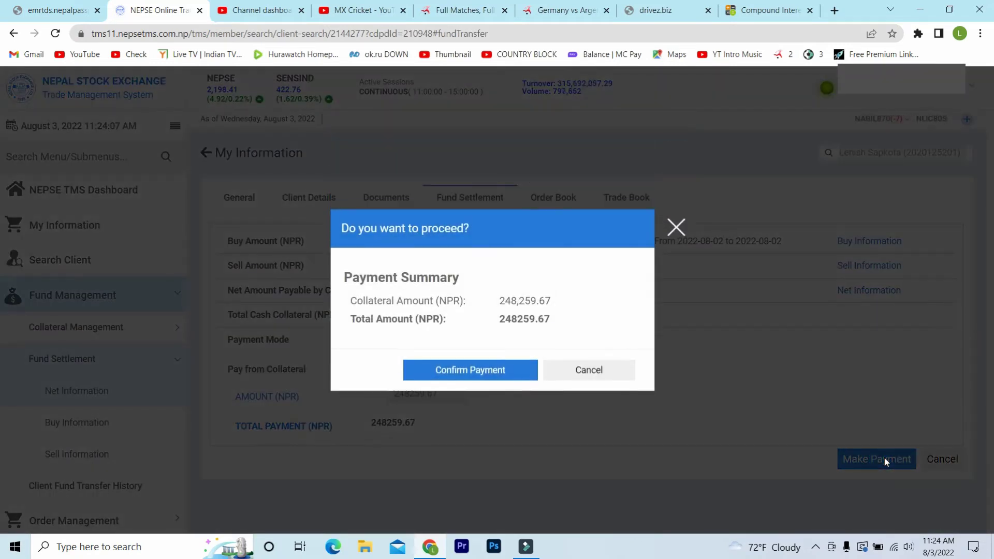
{"action": "left_click", "coordinate": [484, 370]}
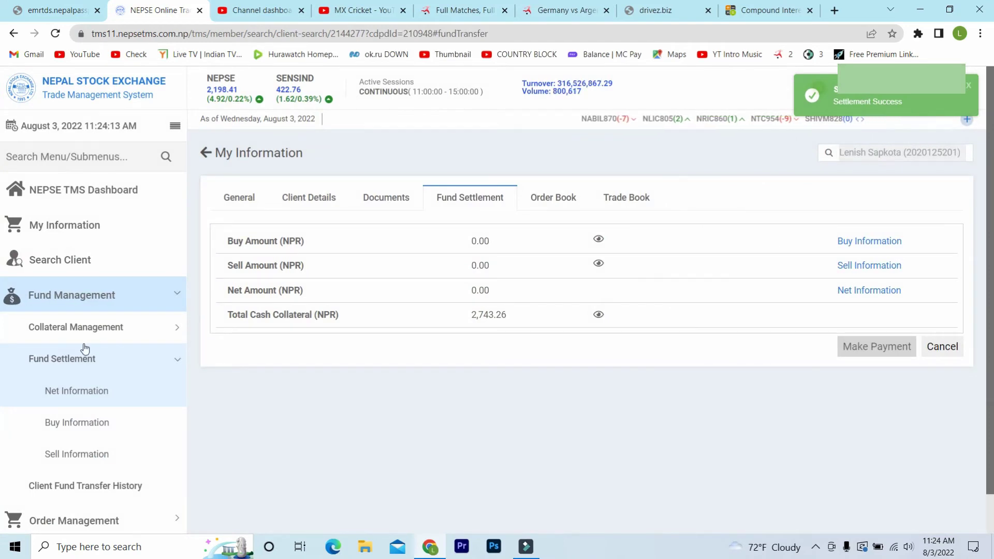
- Move through the sidebar menus back to the NEPSE TMS Dashboard
{"action": "left_click", "coordinate": [70, 391]}
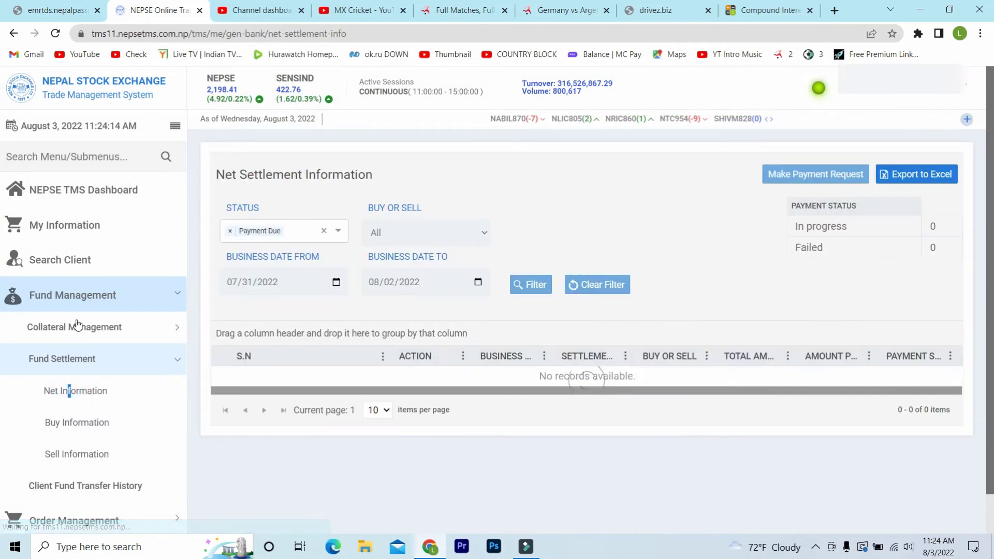
{"action": "left_click", "coordinate": [77, 326]}
{"action": "left_click", "coordinate": [71, 357]}
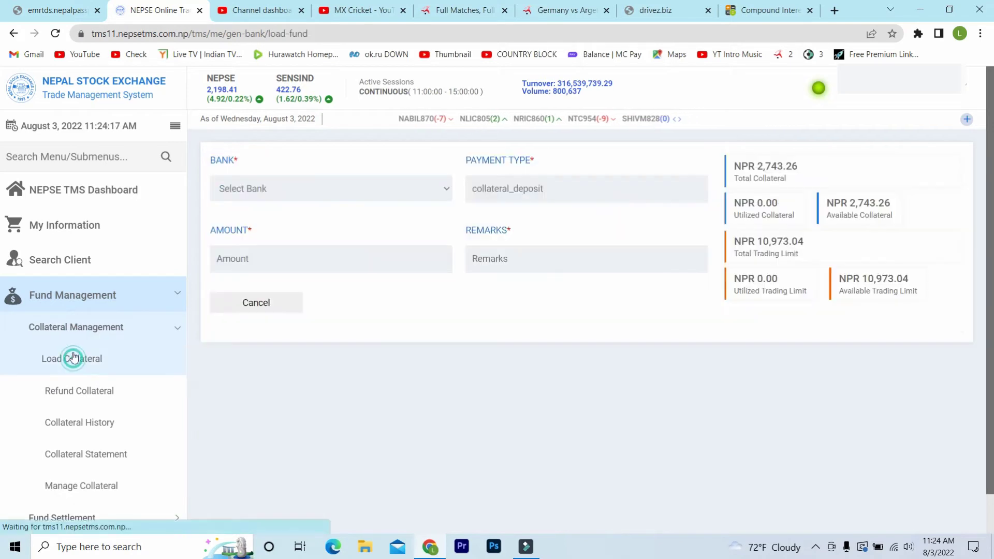
{"action": "left_click", "coordinate": [93, 327]}
{"action": "left_click", "coordinate": [105, 190]}
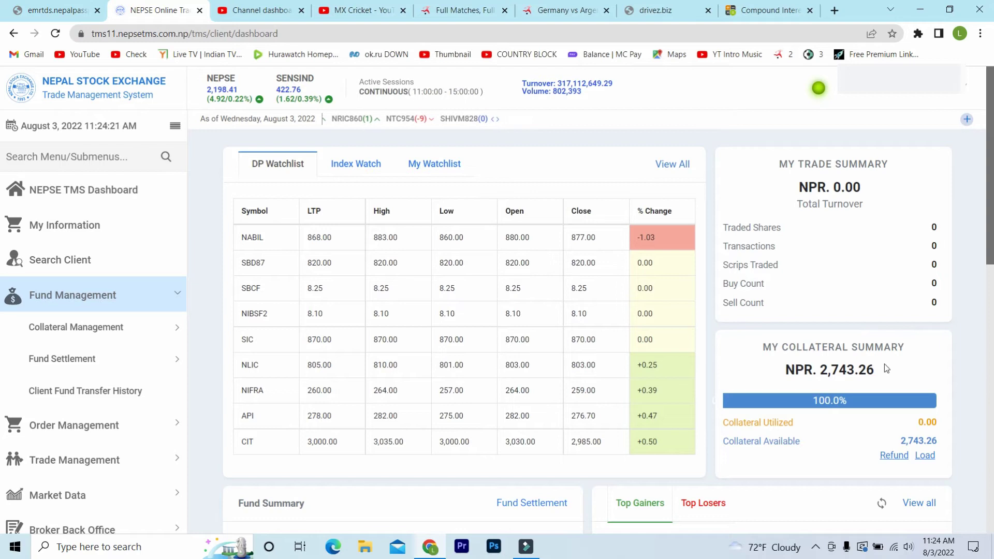
- Highlight the NPR 2,743.26 collateral total and expand the Fund Settlement sidebar options
{"action": "double_click", "coordinate": [884, 364]}
{"action": "triple_click", "coordinate": [884, 364]}
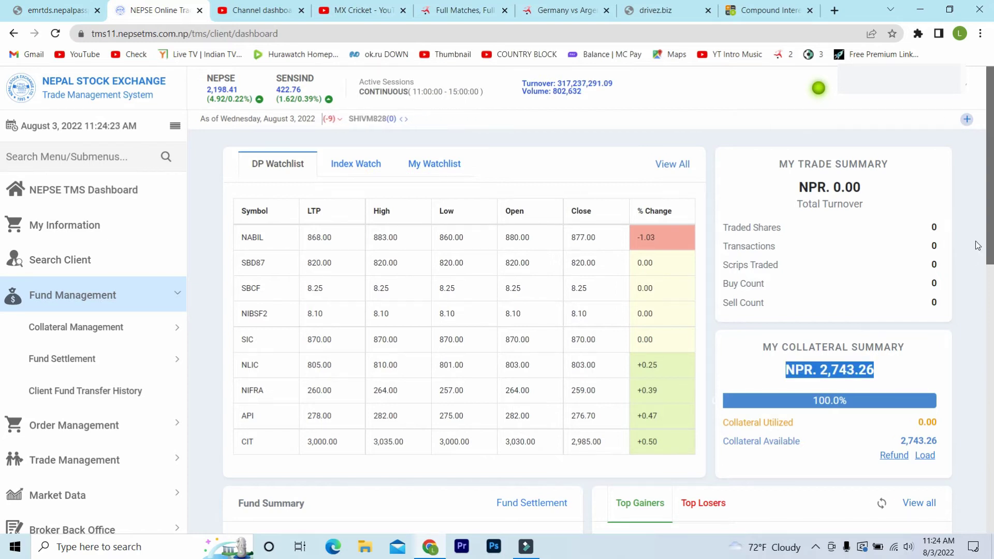
{"action": "scroll", "coordinate": [977, 246], "scroll_direction": "down", "scroll_amount": 5}
{"action": "scroll", "coordinate": [804, 181], "scroll_direction": "up", "scroll_amount": 5}
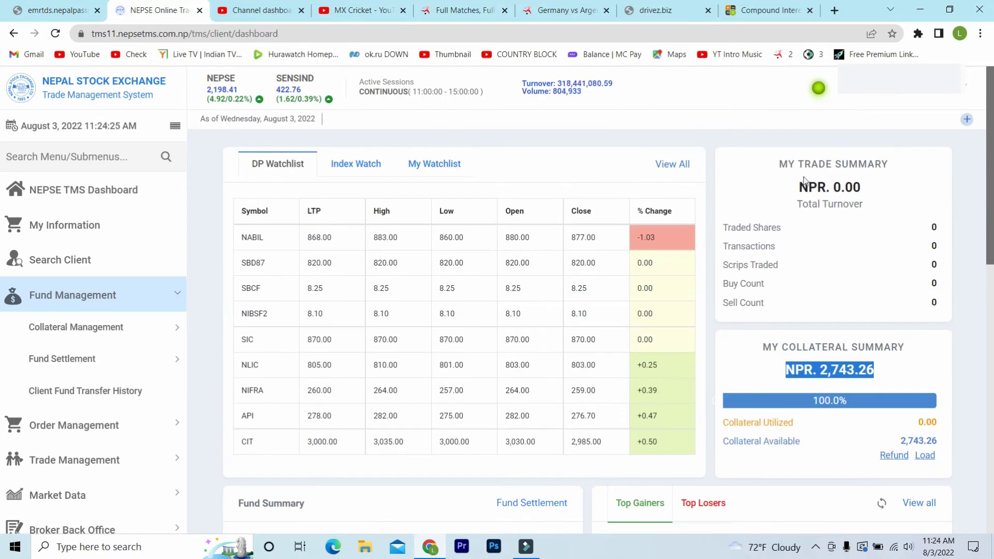
{"action": "left_click", "coordinate": [74, 332]}
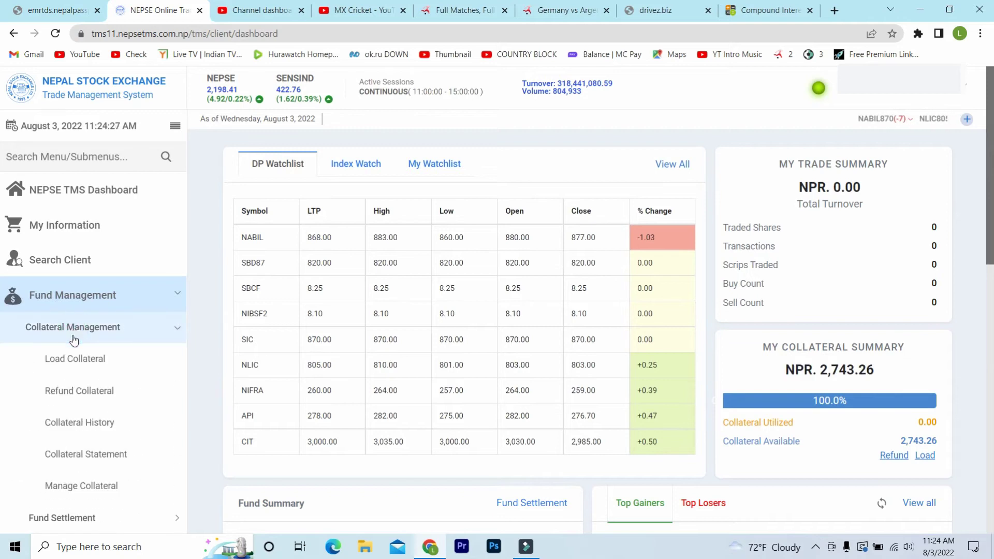
{"action": "left_click", "coordinate": [74, 332]}
{"action": "left_click", "coordinate": [87, 359]}
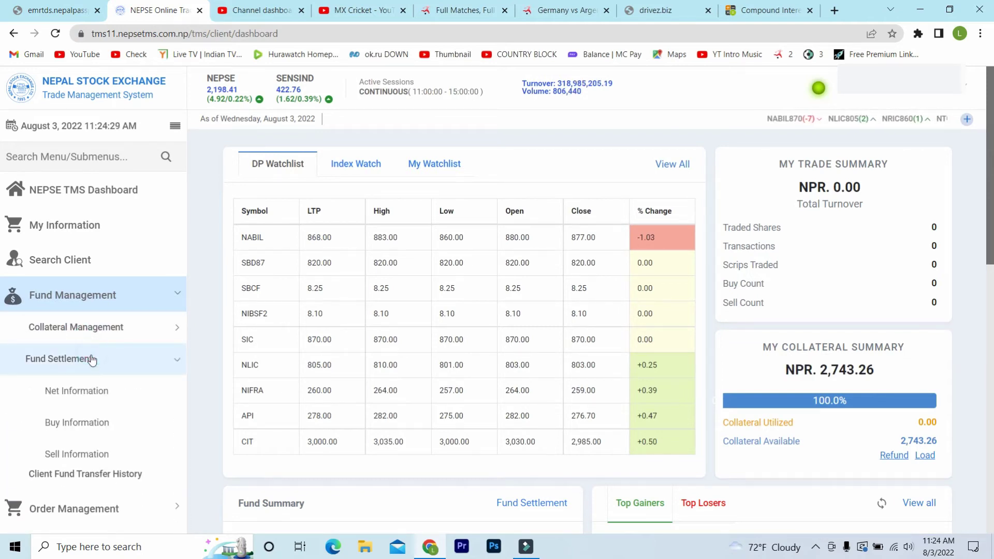
{"action": "left_click", "coordinate": [90, 361]}
{"action": "left_click", "coordinate": [80, 482]}
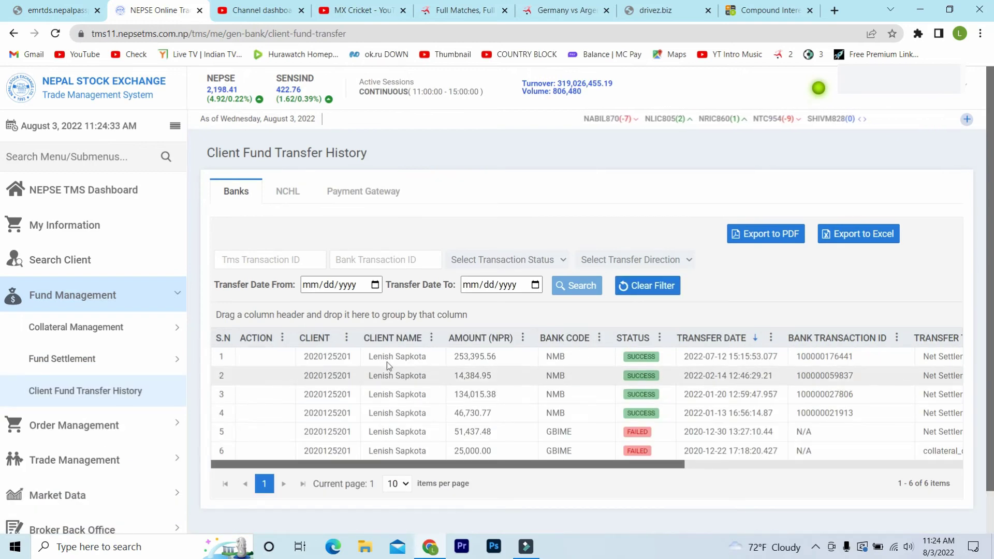
{"action": "left_click", "coordinate": [82, 355]}
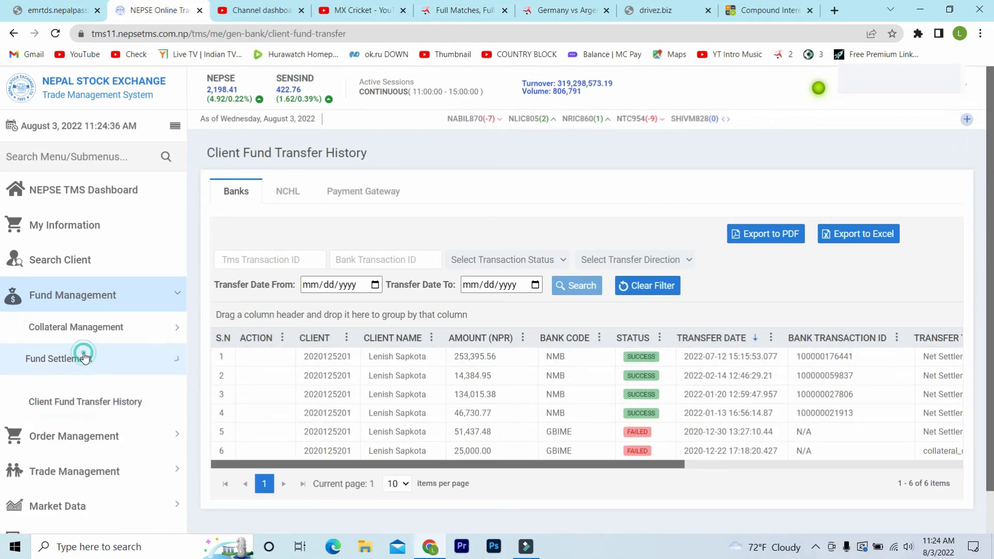
{"action": "left_click", "coordinate": [73, 391]}
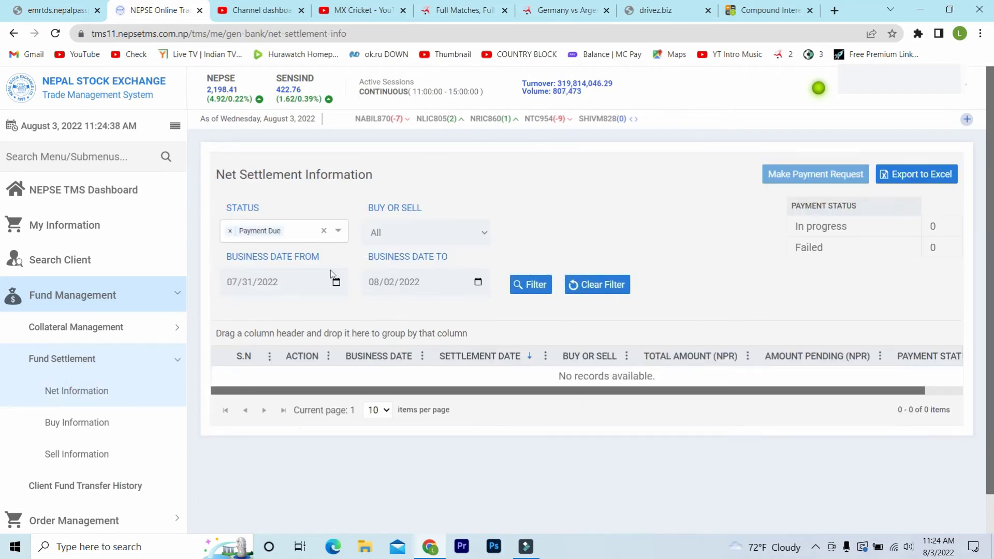
{"action": "left_click", "coordinate": [76, 422]}
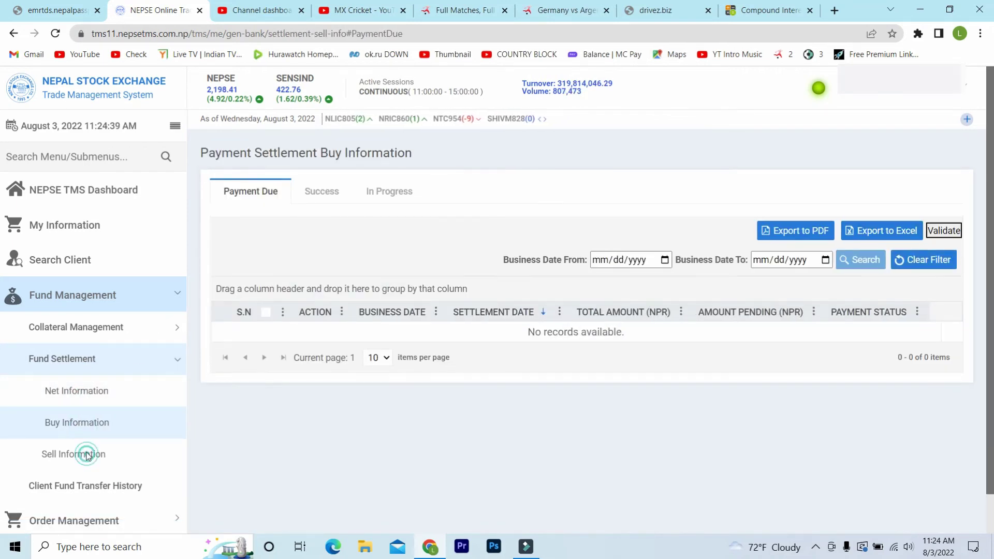
{"action": "left_click", "coordinate": [84, 453]}
{"action": "left_click", "coordinate": [74, 393]}
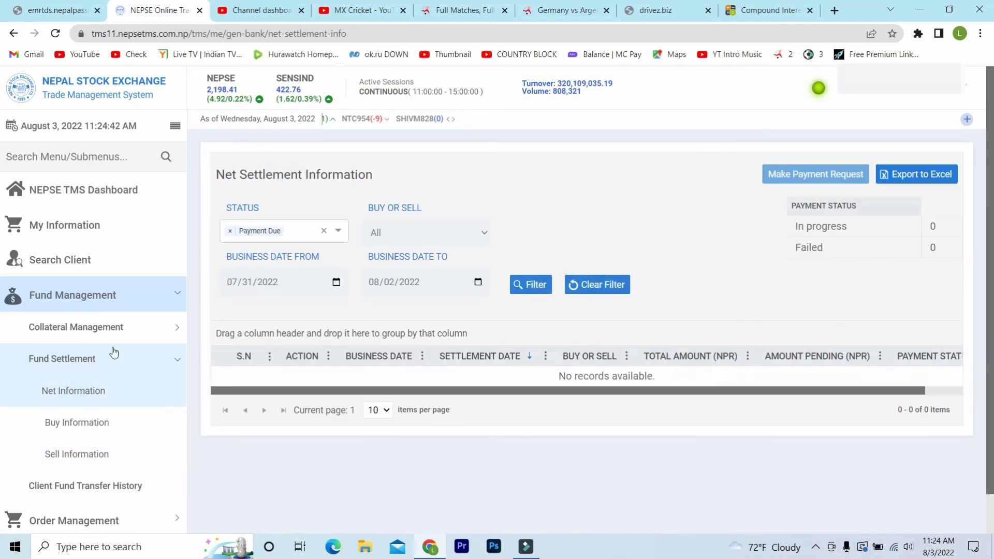
{"action": "left_click", "coordinate": [77, 196]}
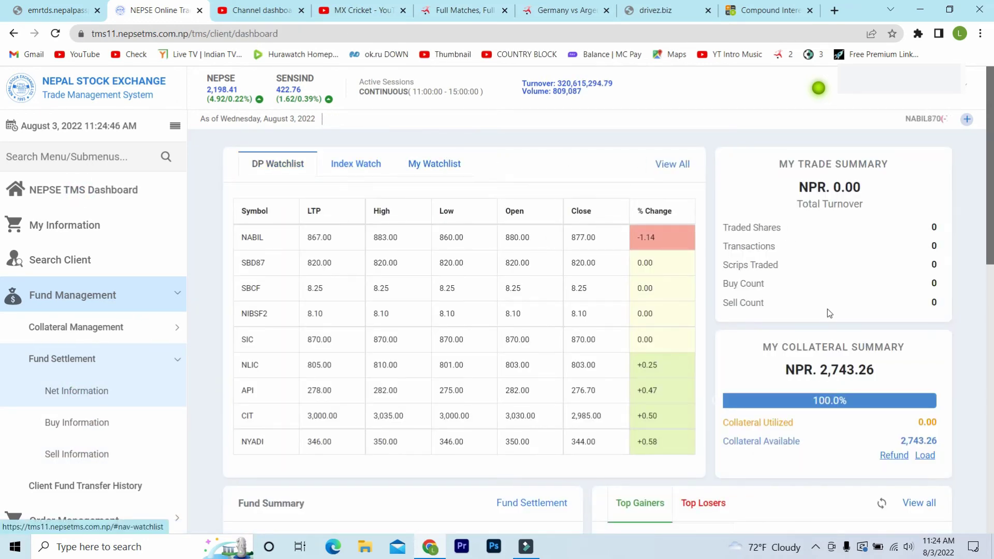
{"action": "scroll", "coordinate": [986, 233], "scroll_direction": "down", "scroll_amount": 4}
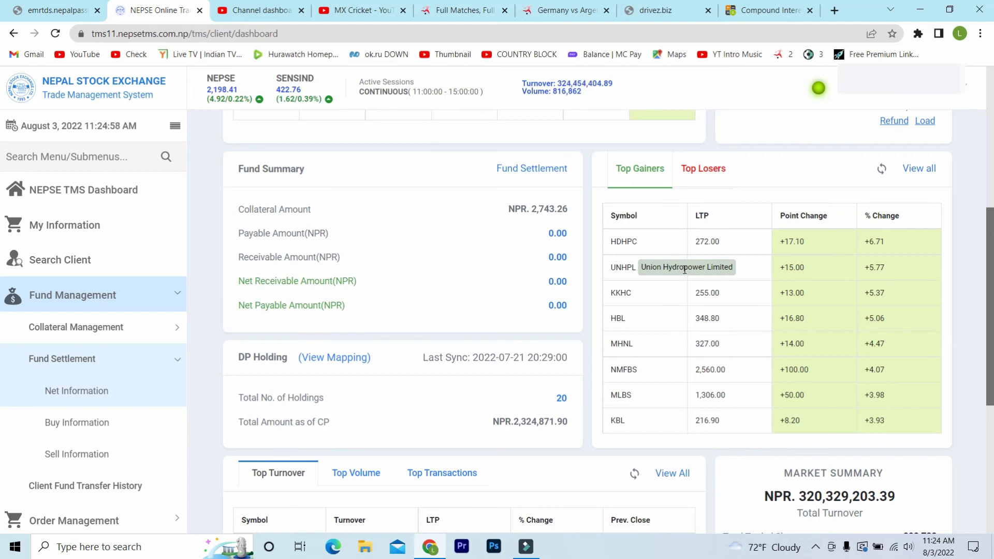
- Show the Top Losers list in the dashboard's market movers panel
{"action": "left_click", "coordinate": [706, 176]}
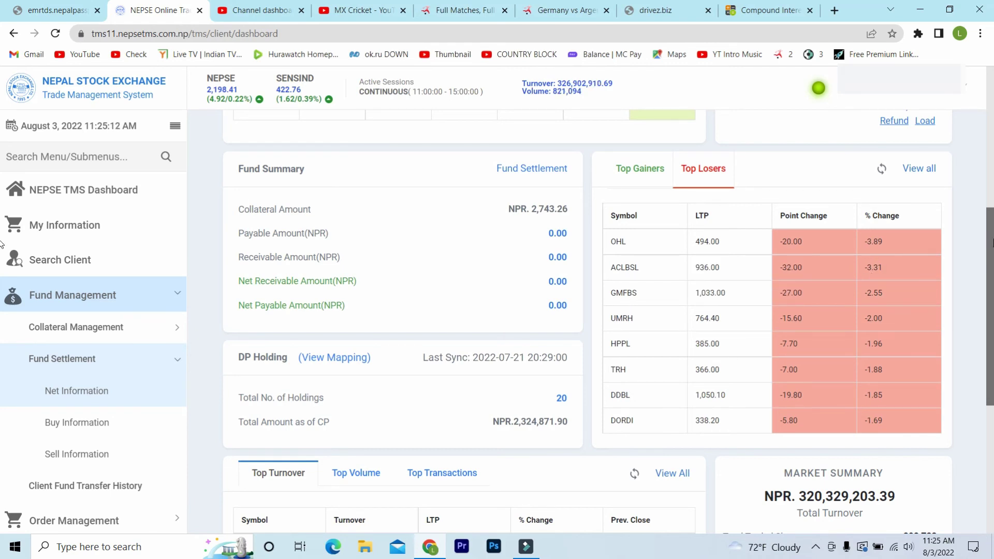
{"action": "left_click_drag", "start_coordinate": [992, 243], "coordinate": [992, 114]}
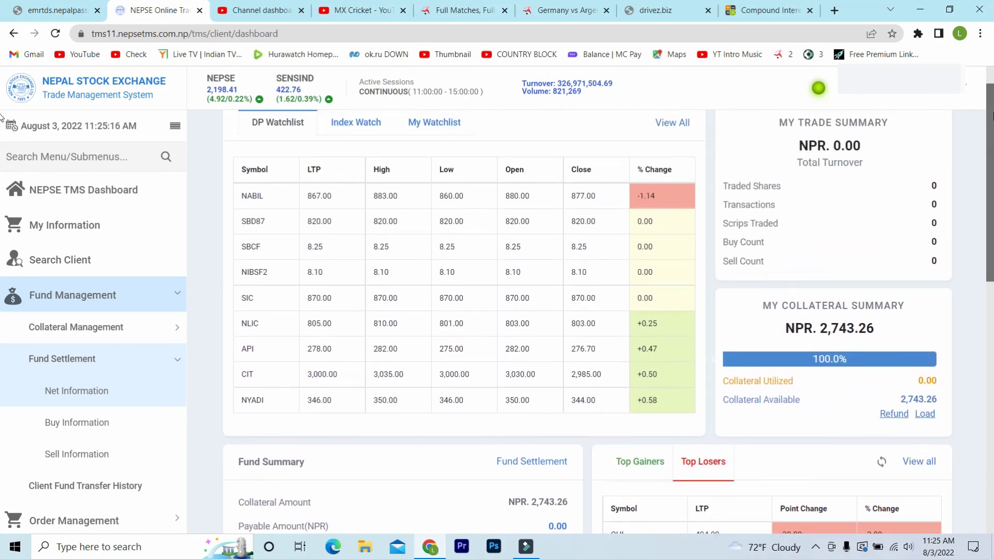
{"action": "left_click_drag", "start_coordinate": [991, 116], "coordinate": [991, 69]}
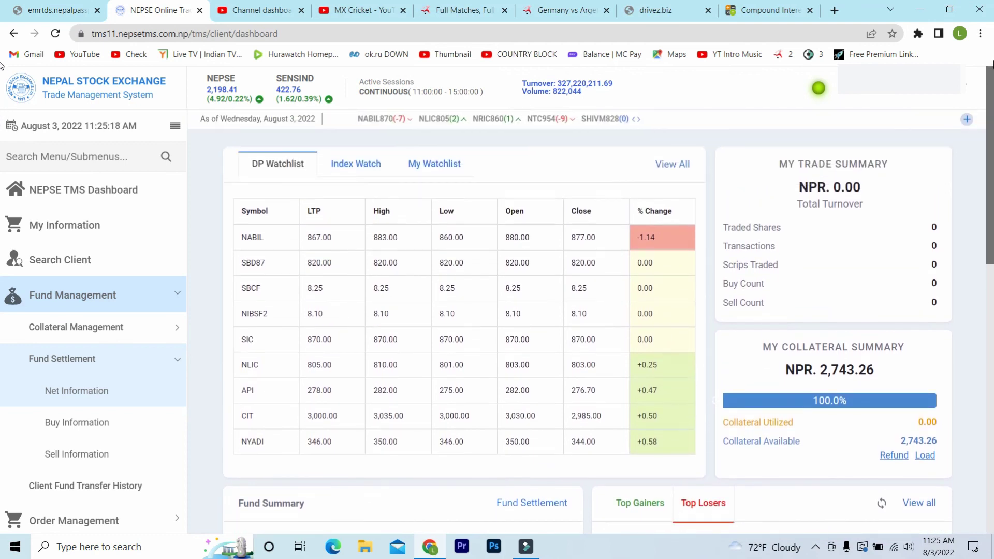